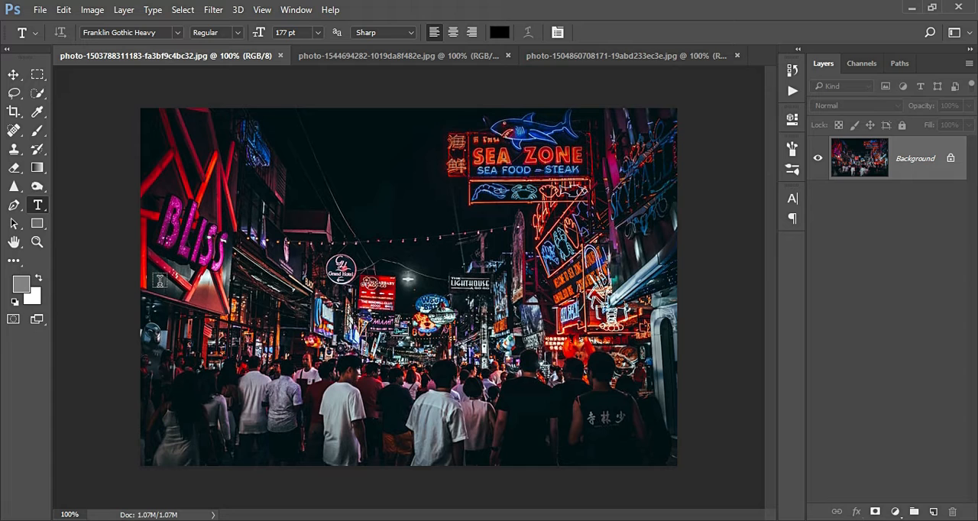
- Add the text THAILAND in 177 pt black Franklin Gothic Heavy across the neon street photo
left_click(160, 281)
type("THAI")
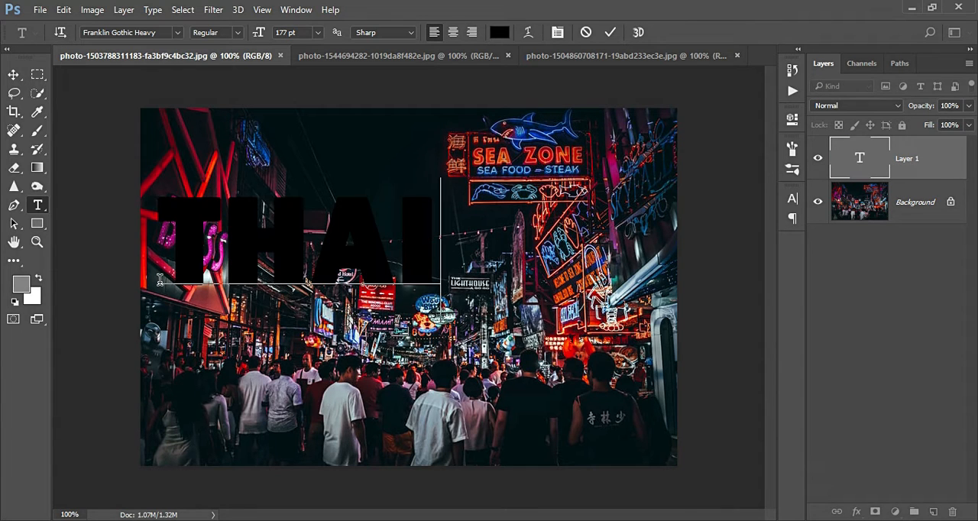
type("LAN")
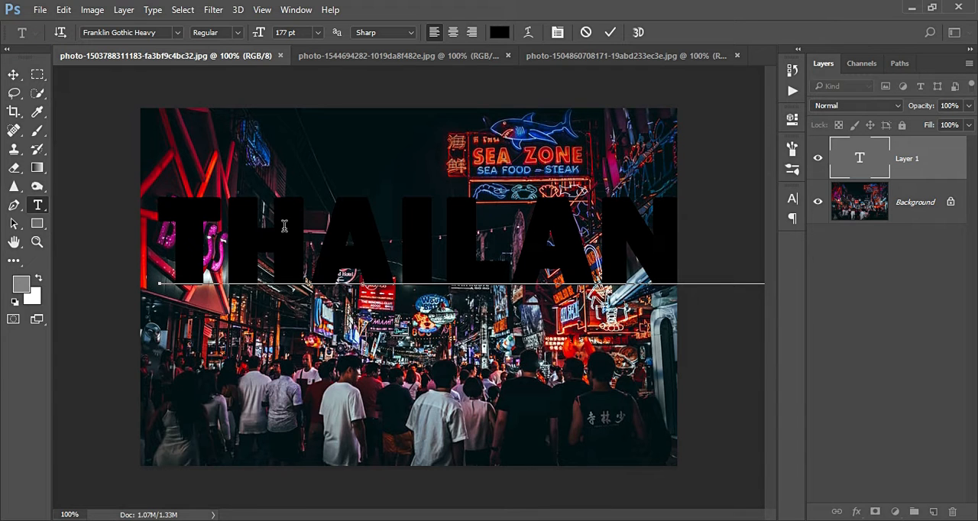
left_click(16, 76)
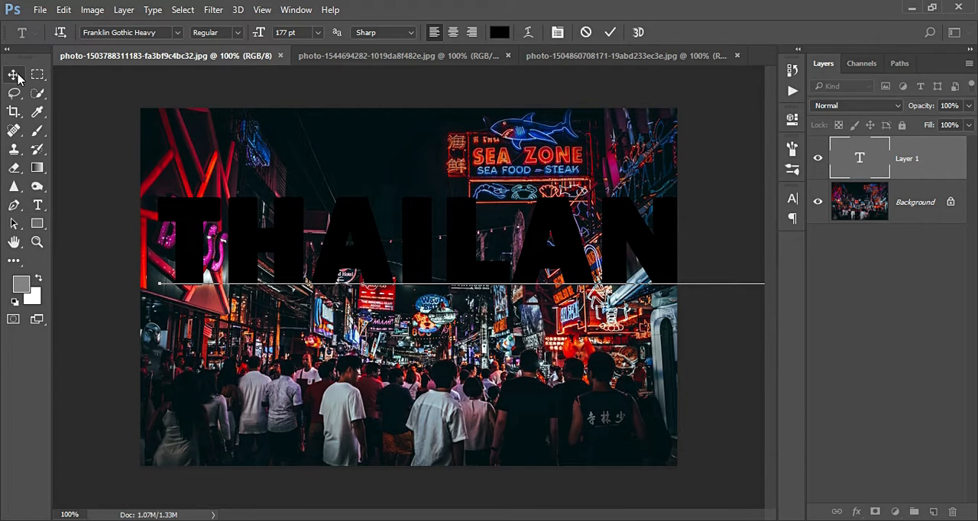
- Move the THAILAND text to the middle of the photo and narrow it to fit within the image width
left_click_drag(220, 256, 228, 283)
key("ctrl+t")
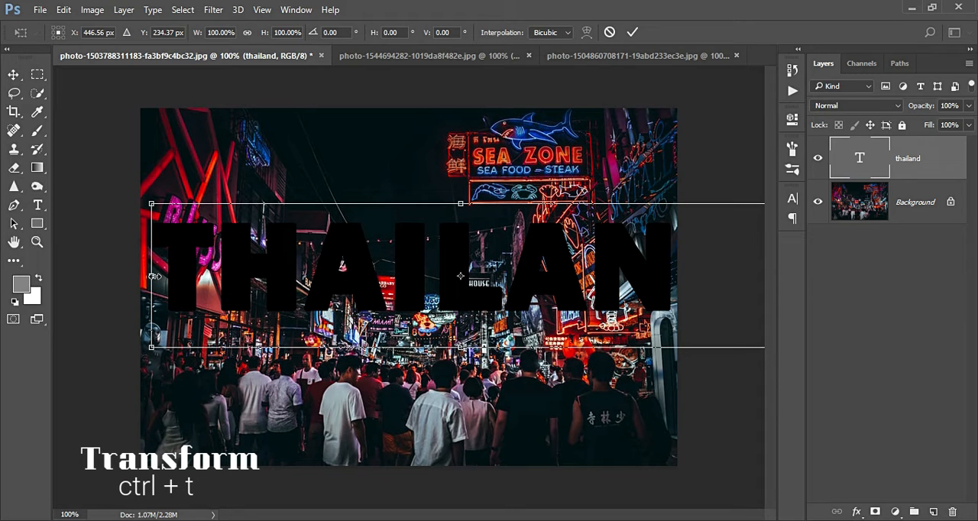
left_click_drag(153, 276, 175, 291)
key("Return")
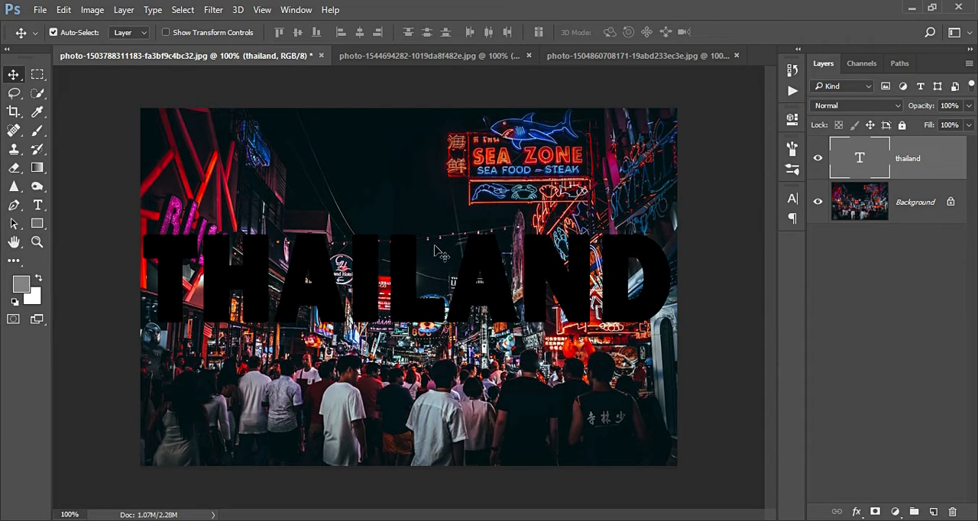
- Make a rectangular selection around the THAILAND text, spanning the full width of the photo
left_click(38, 75)
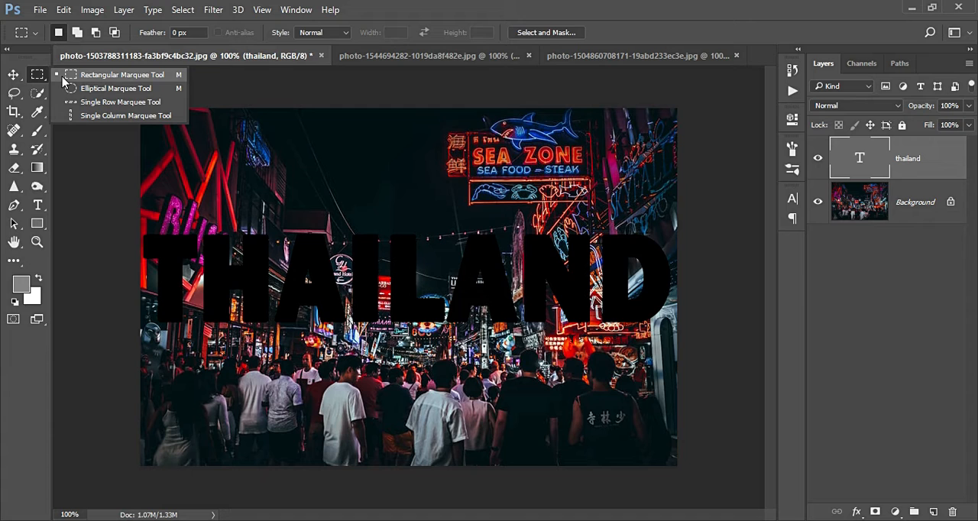
left_click(63, 77)
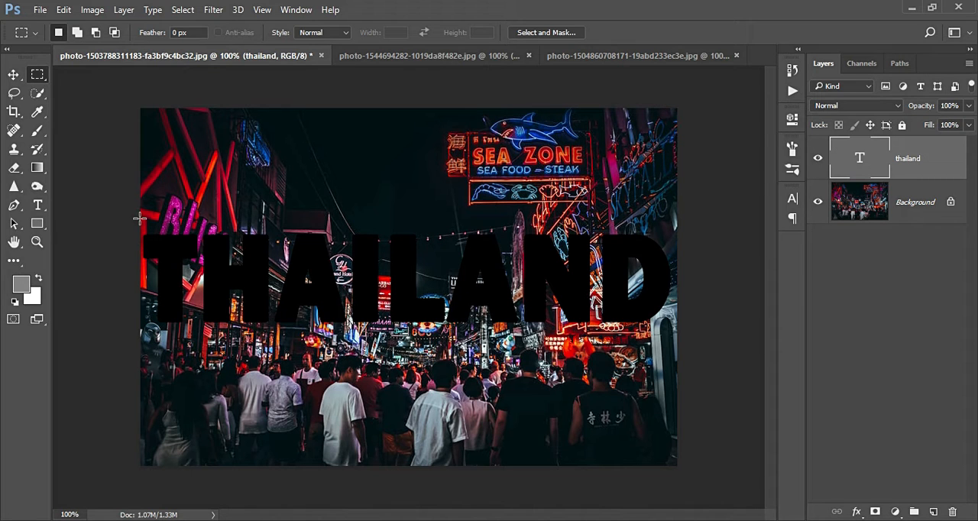
left_click_drag(140, 218, 600, 382)
left_click_drag(661, 362, 681, 338)
- Create a new layer and fill the rectangular selection on it with white at 100% opacity
key("ctrl+shift+n")
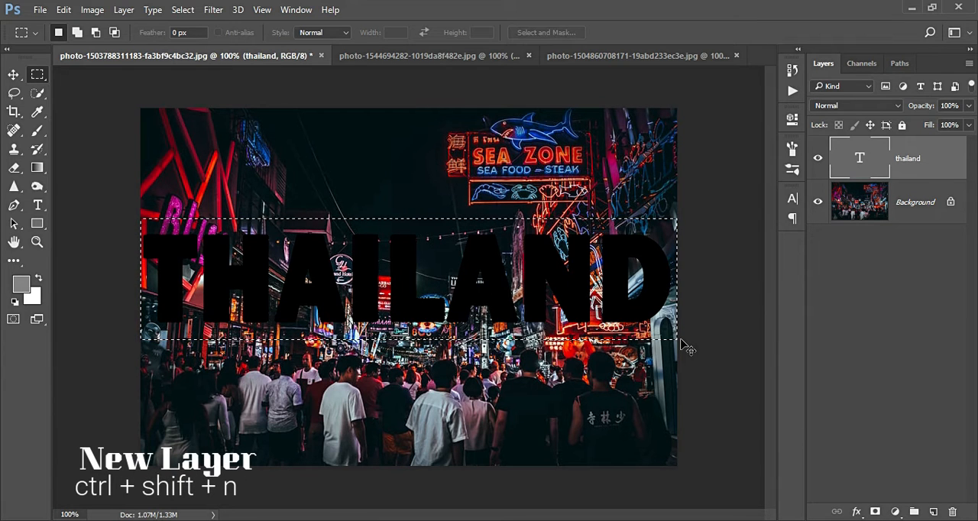
key("Return")
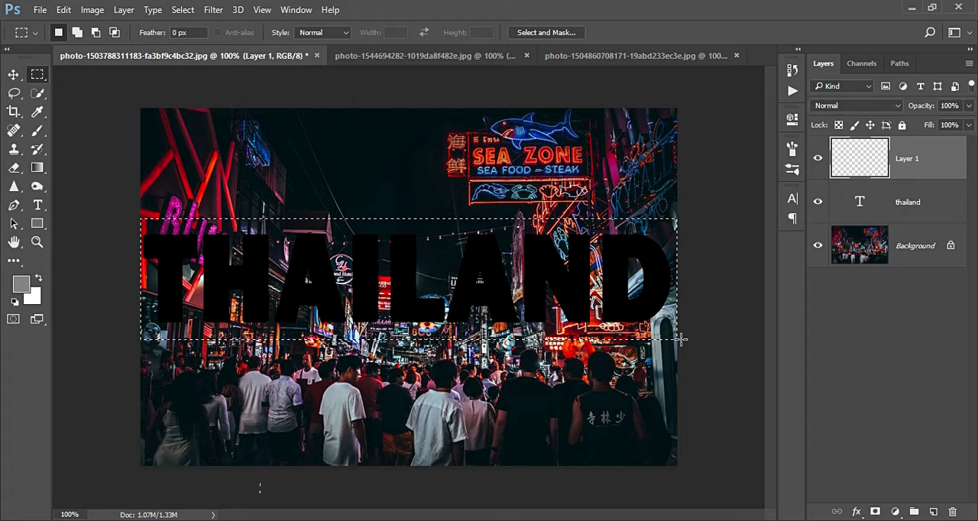
key("shift+BackSpace")
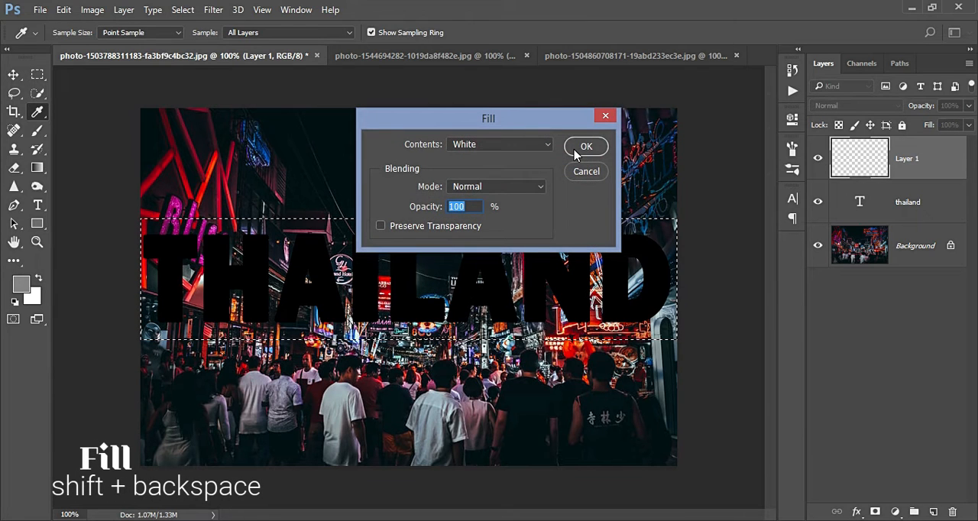
left_click(584, 147)
- Place the white band layer beneath the thailand text layer and clear the selection
left_click_drag(894, 210, 912, 132)
left_click_drag(911, 165, 920, 208)
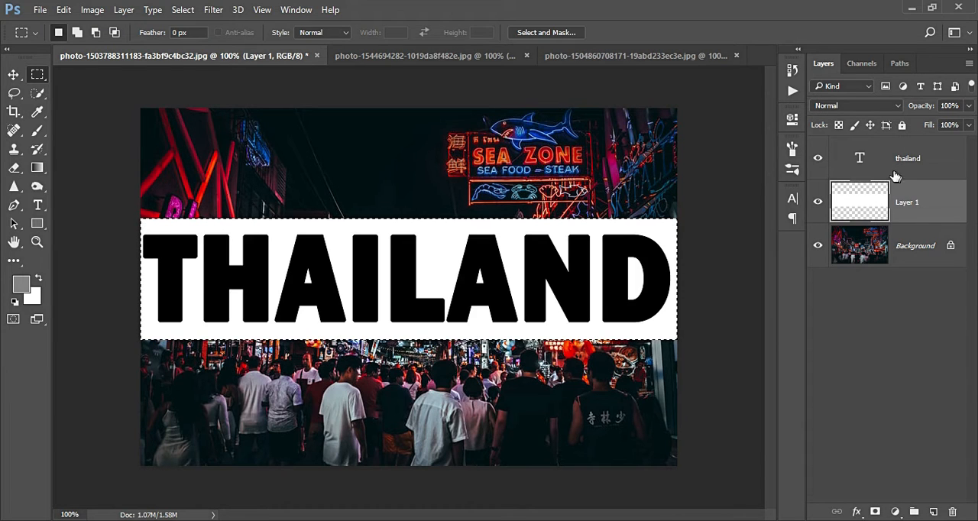
key("ctrl+d")
- Cut the THAILAND letter shapes out of the white band with a Hide Selection layer mask and hide the text layer
left_click(871, 158)
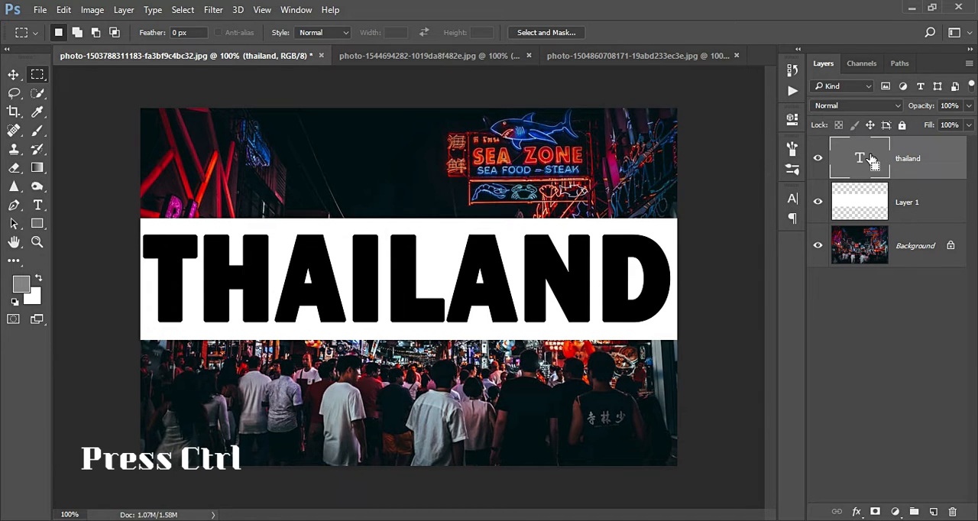
left_click(870, 158, "ctrl")
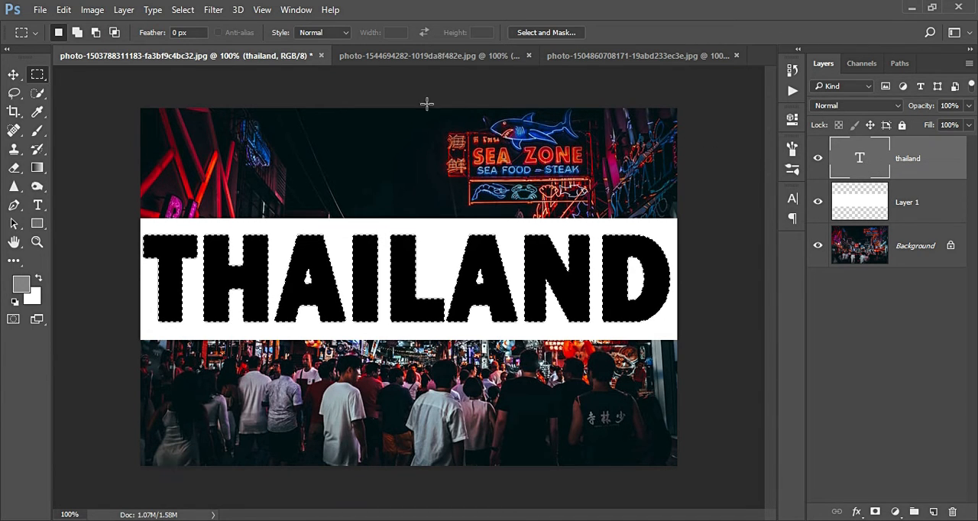
left_click(841, 211)
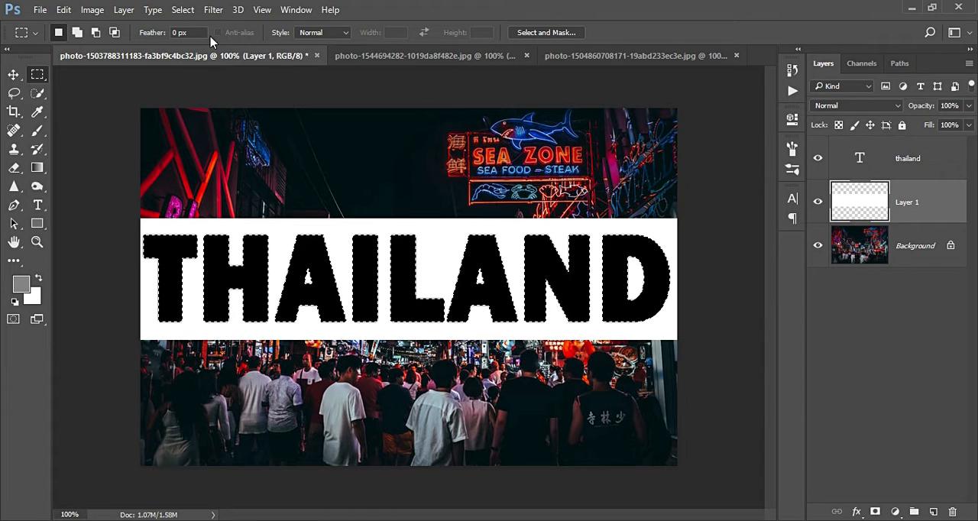
left_click(126, 9)
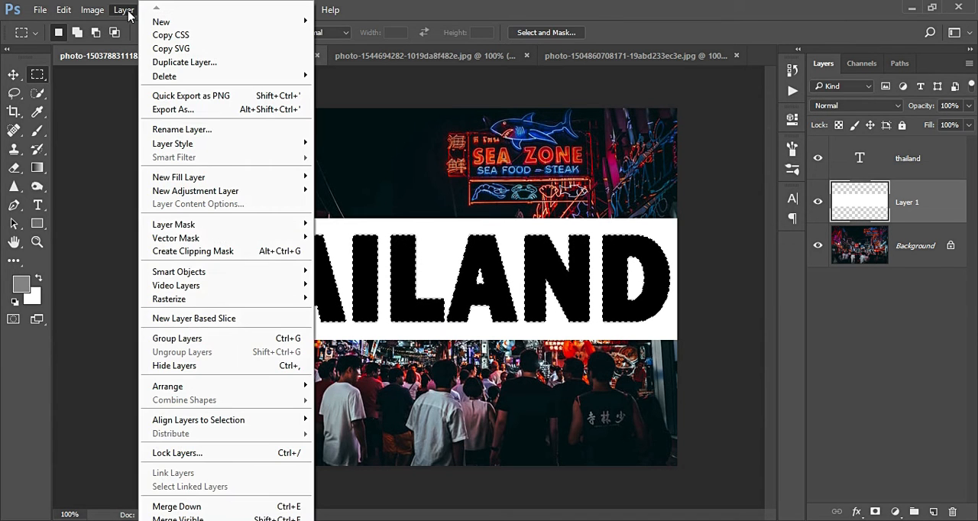
mouse_move(289, 226)
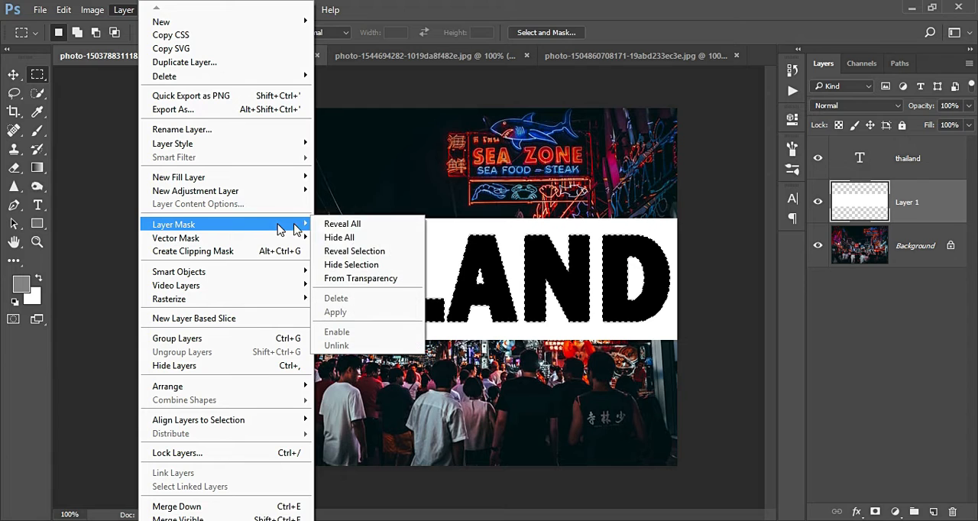
left_click(355, 265)
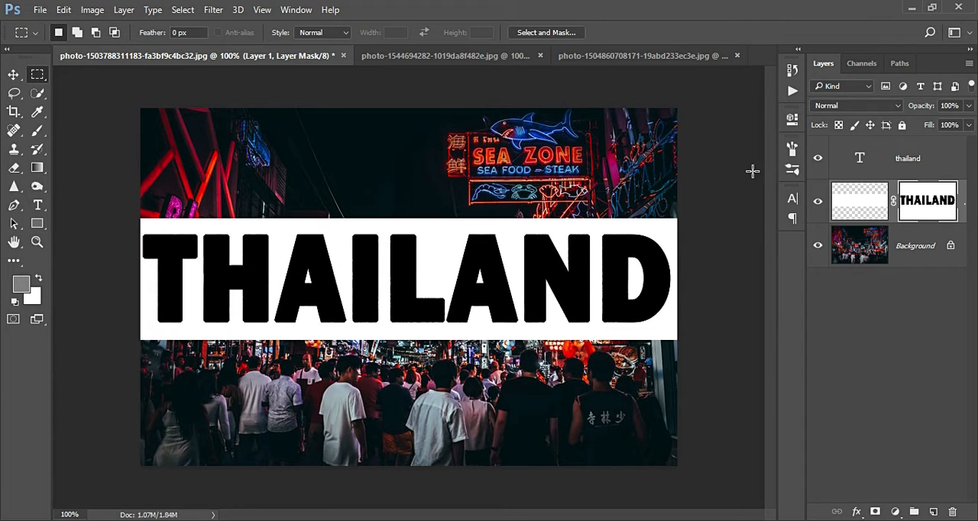
left_click(817, 158)
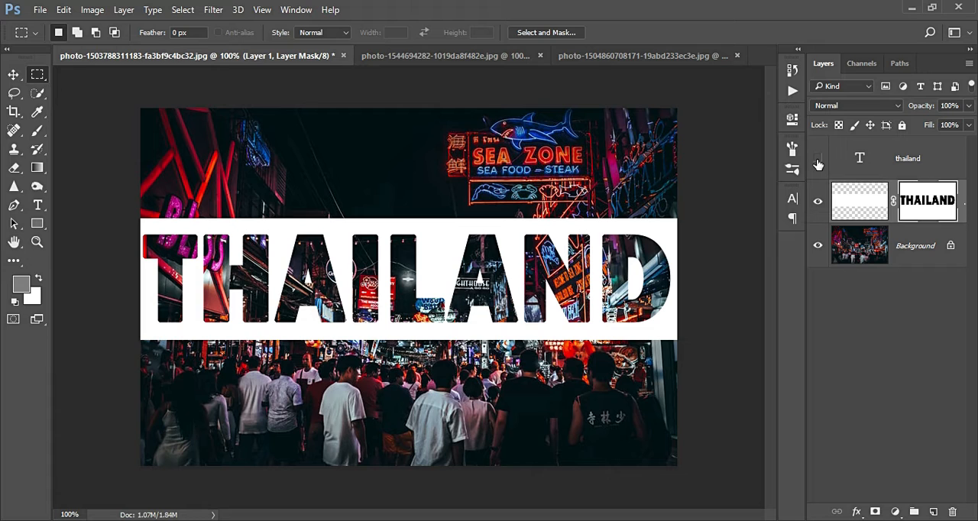
- In the photo of the red-haired woman, add the text HOLIDAY in 177 pt black Franklin Gothic Heavy
left_click(503, 61)
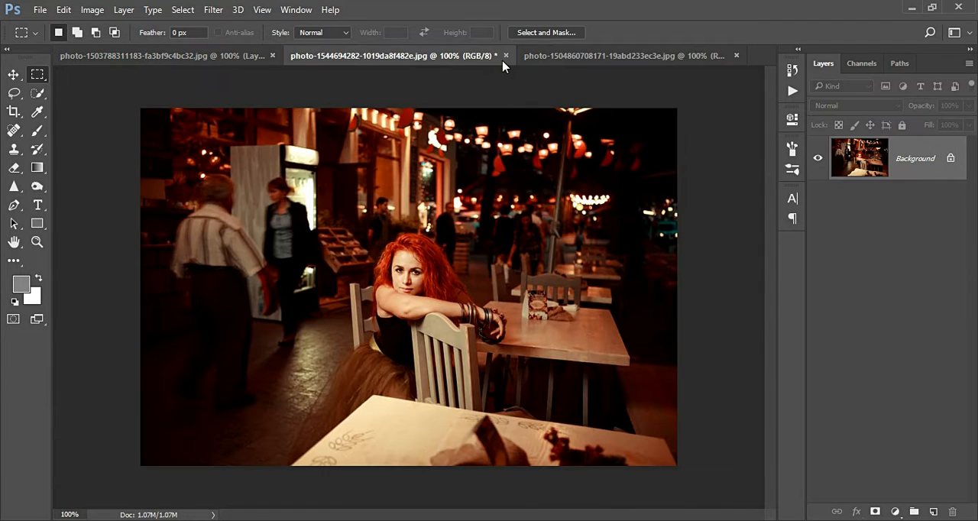
left_click(37, 205)
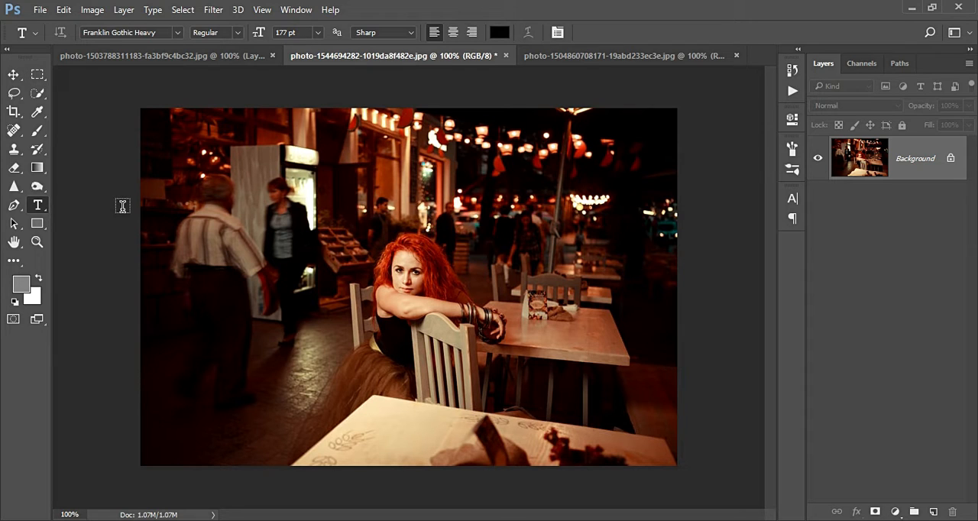
left_click(164, 269)
type("HO")
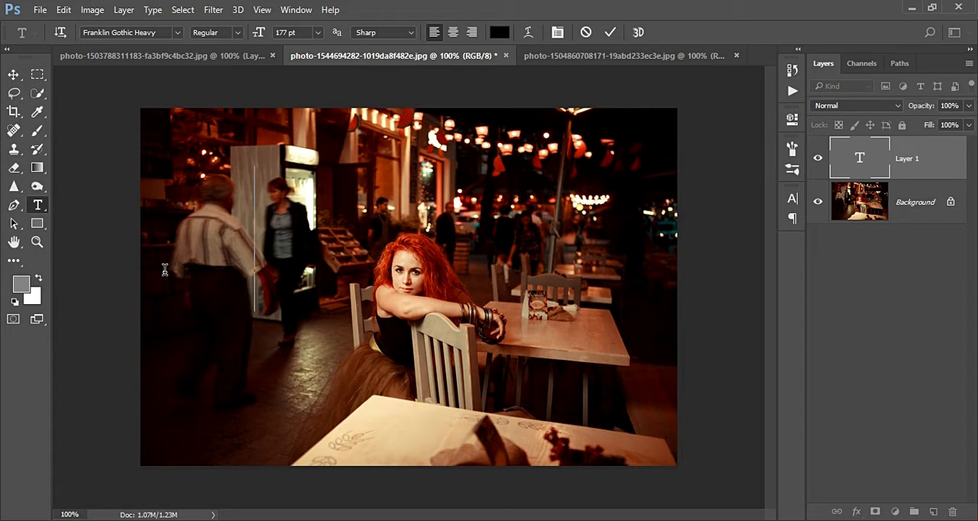
type("LIDAY")
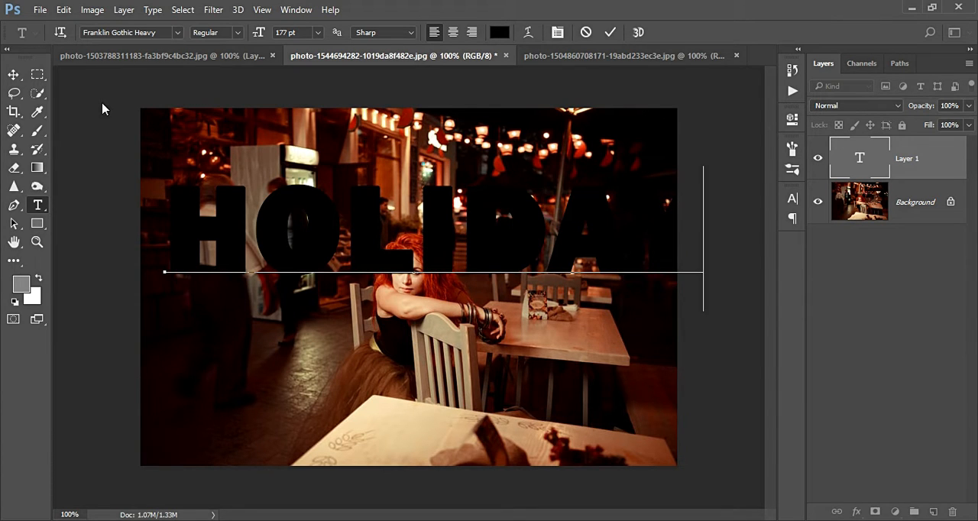
left_click(13, 73)
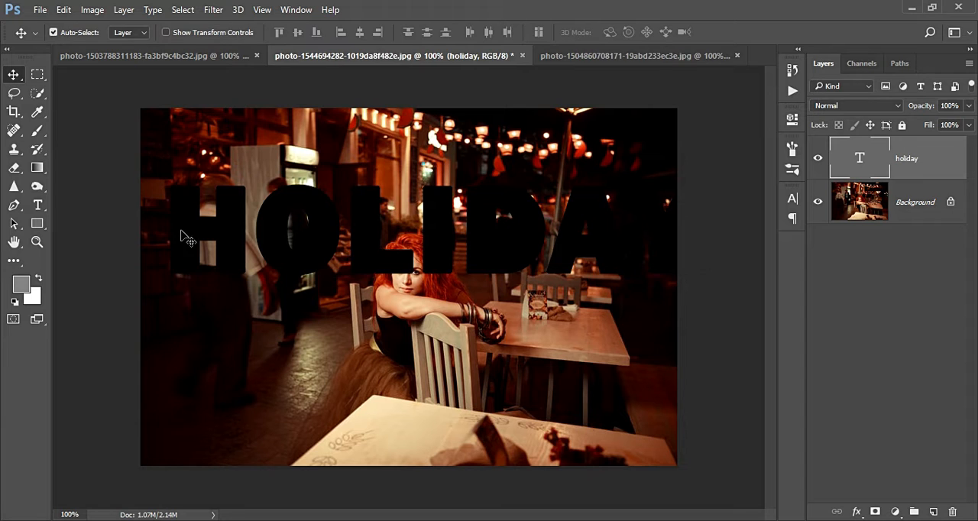
- Center the HOLIDAY text on the photo, narrowing it to 95.77% width and stretching it taller
left_click_drag(179, 239, 159, 292)
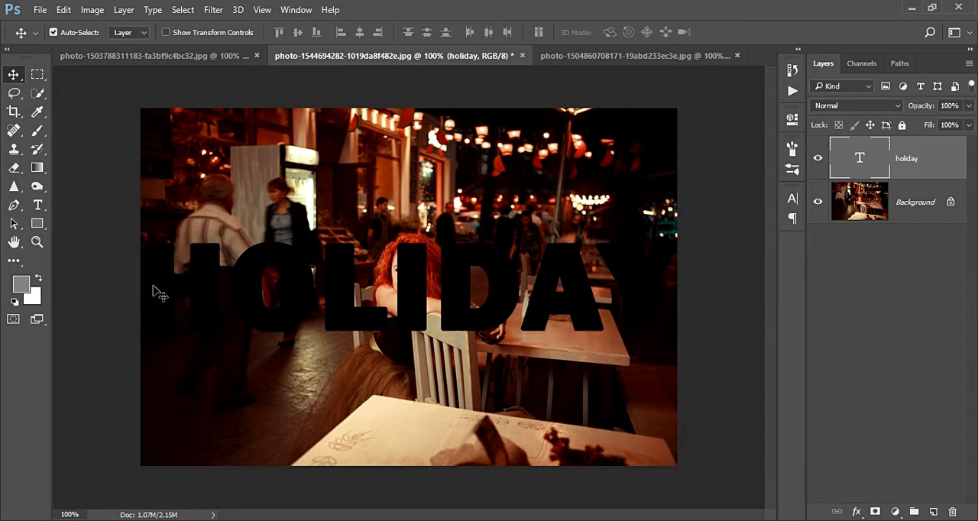
key("ctrl+t")
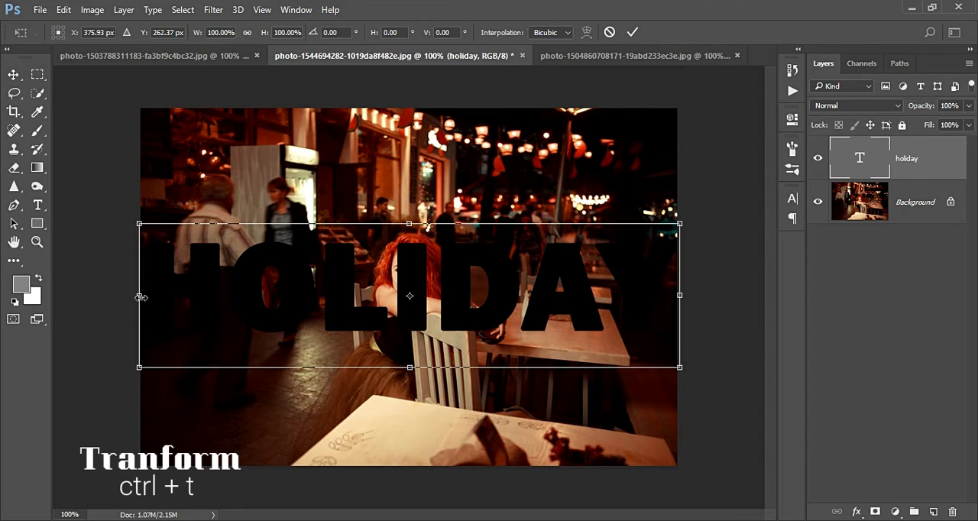
left_click_drag(142, 297, 164, 281)
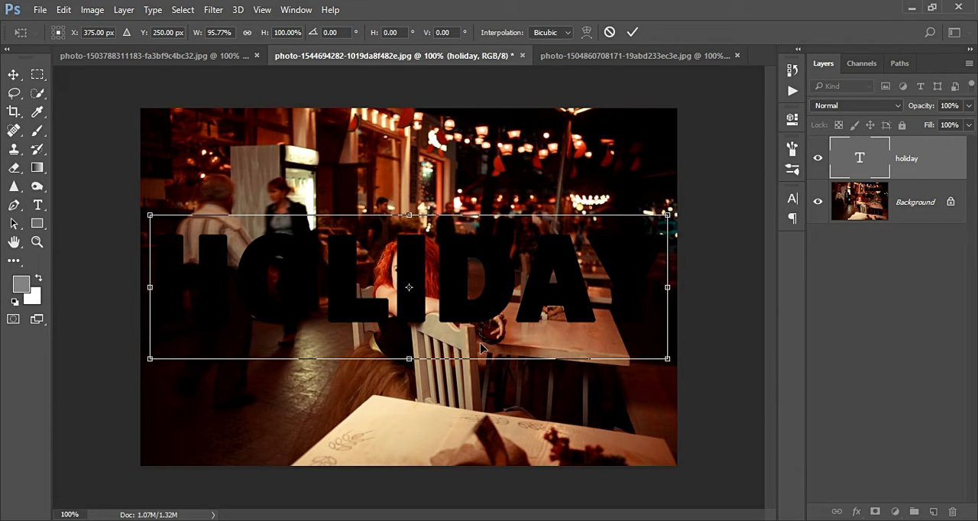
left_click_drag(411, 359, 413, 370)
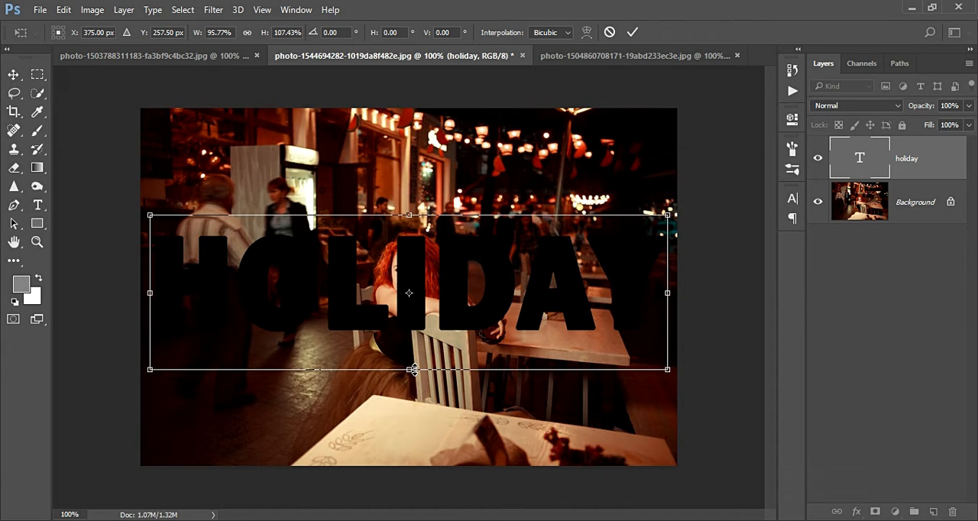
left_click_drag(415, 310, 417, 303)
left_click_drag(410, 363, 409, 380)
left_click_drag(462, 312, 463, 304)
key("Return")
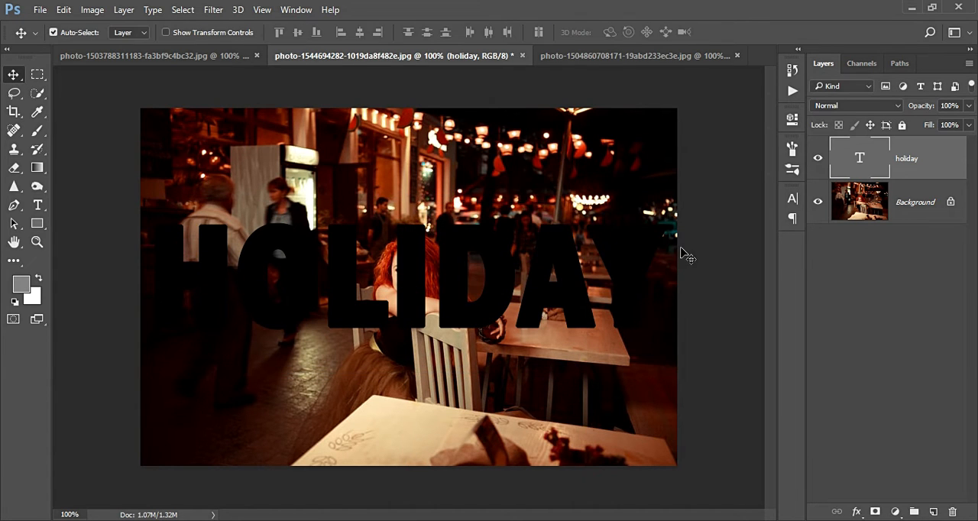
- Load the HOLIDAY letter outlines as a selection and invert it
left_click(847, 162, "ctrl")
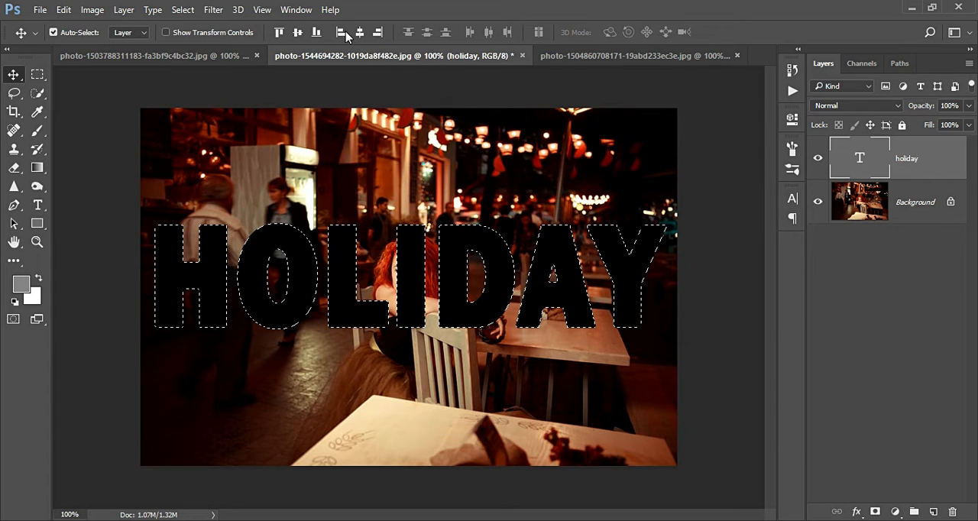
left_click(180, 10)
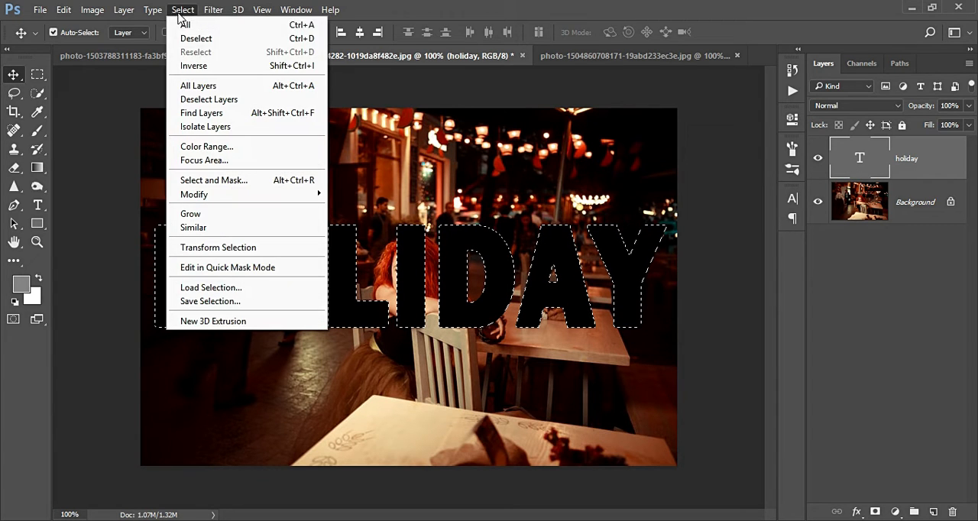
left_click(208, 65)
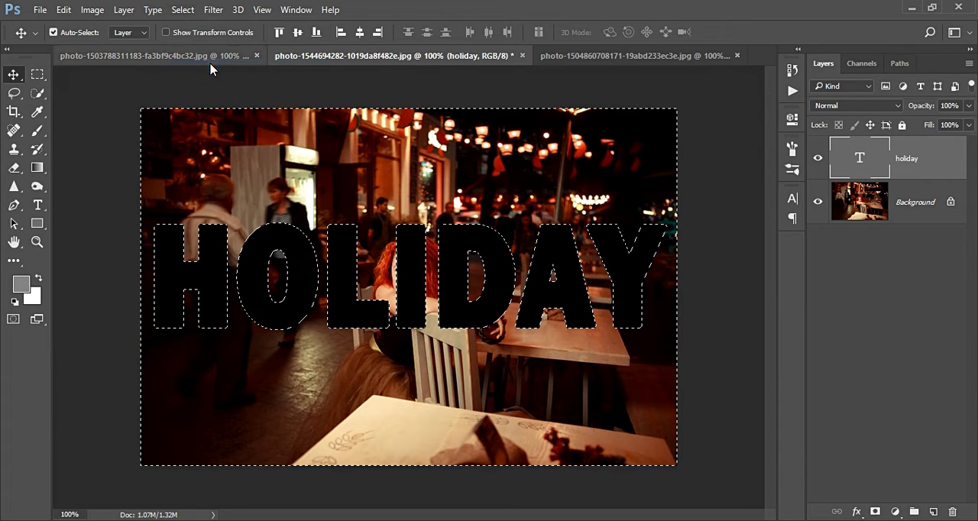
- Add a Solid Color fill layer in red c70000 to the inverted selection around the letters
left_click(896, 512)
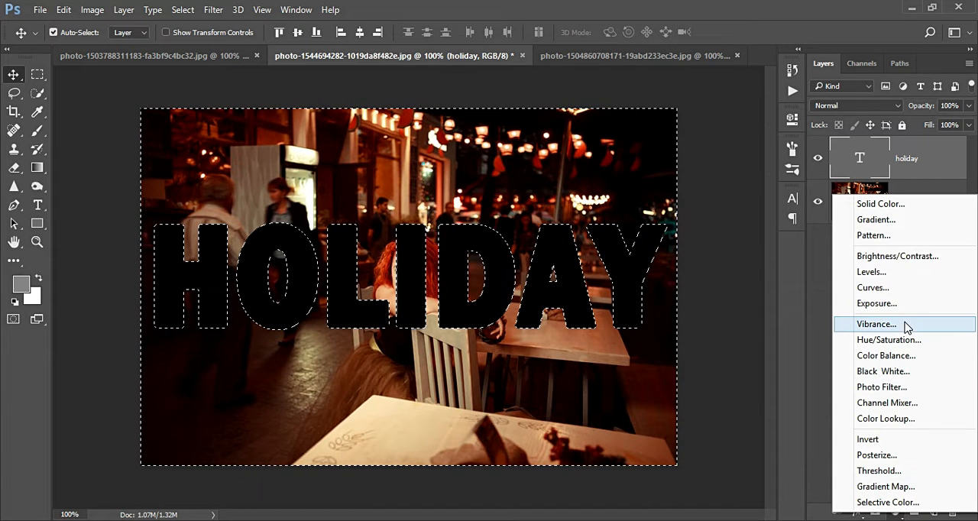
left_click(911, 205)
left_click_drag(478, 153, 487, 163)
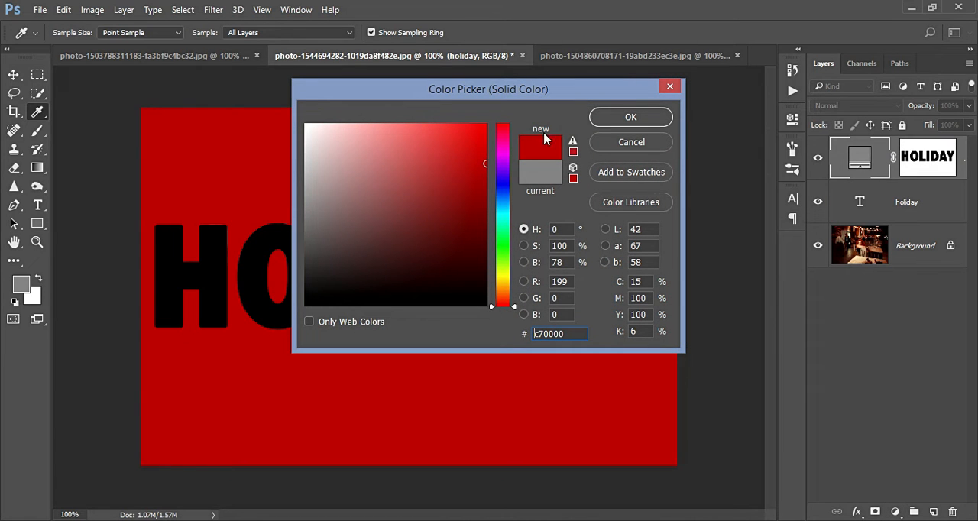
left_click(598, 121)
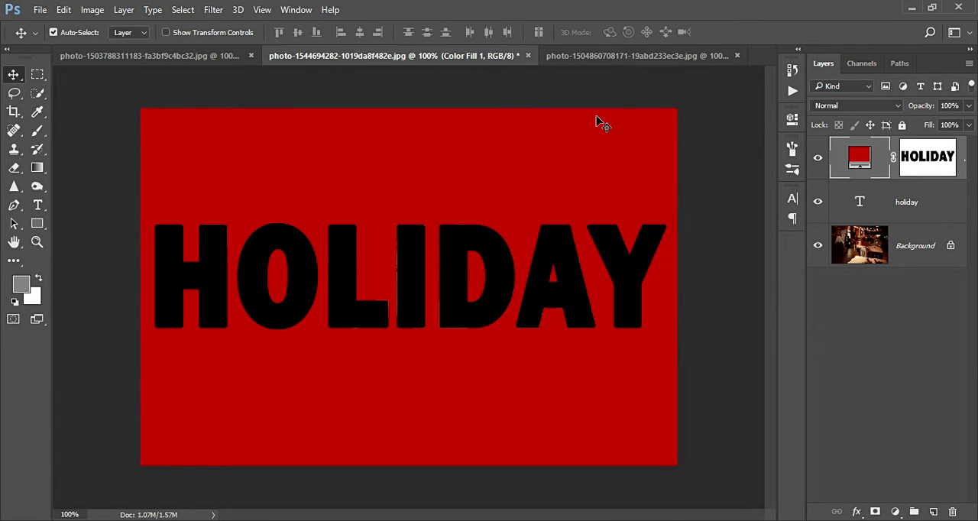
- Lower the red fill layer's opacity to 65% and set the HOLIDAY text layer's blend mode to Soft Light
left_click(969, 106)
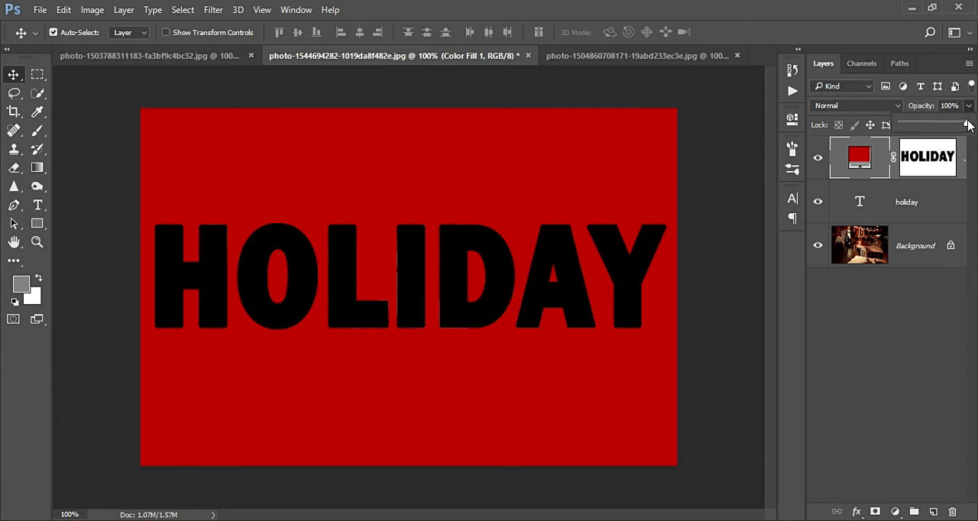
left_click_drag(967, 126, 945, 125)
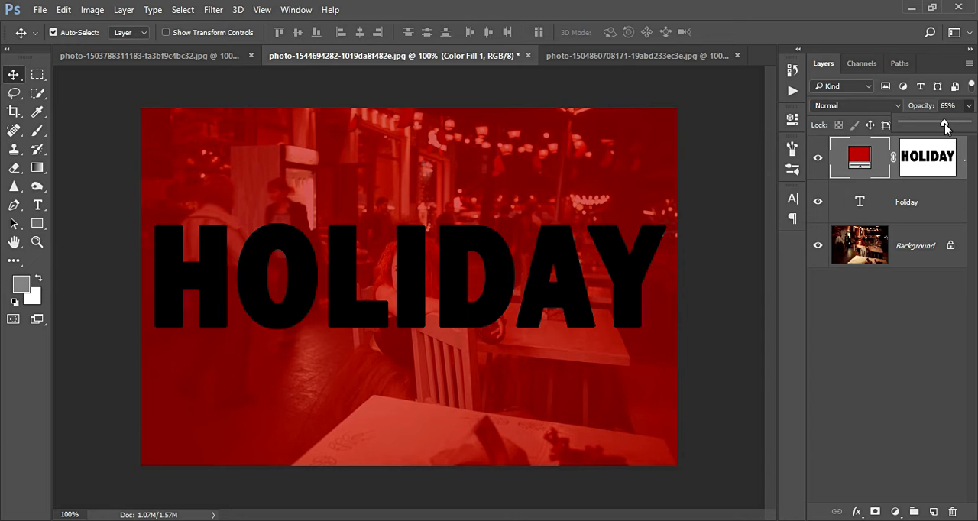
left_click(899, 197)
left_click(897, 200)
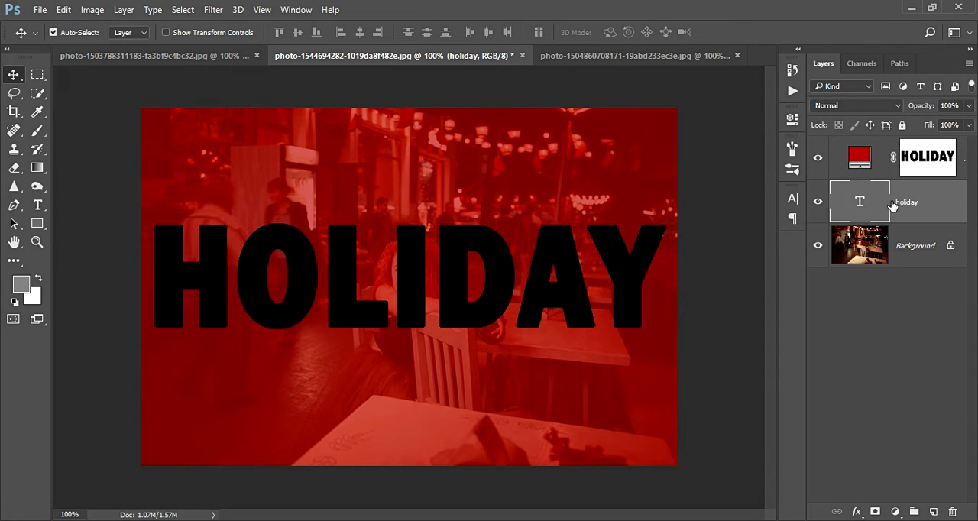
left_click(897, 110)
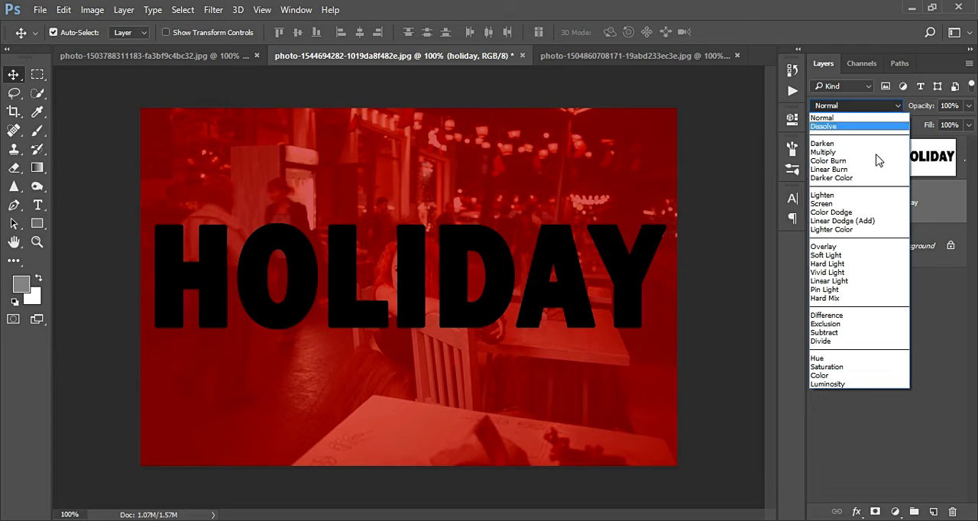
left_click(840, 255)
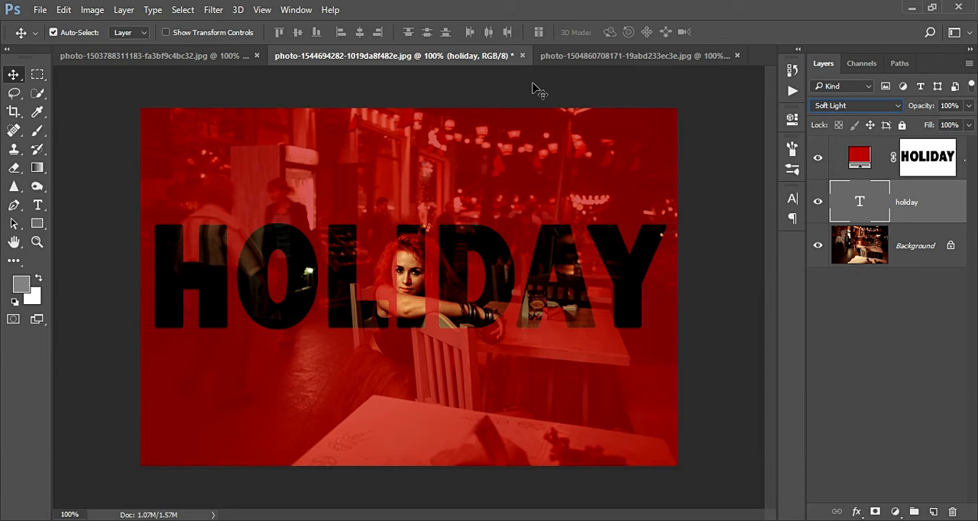
- In the mountain lake photo, add the horizontal text SWITZERLAND in 177 pt black Franklin Gothic Heavy
key("m")
left_click(595, 56)
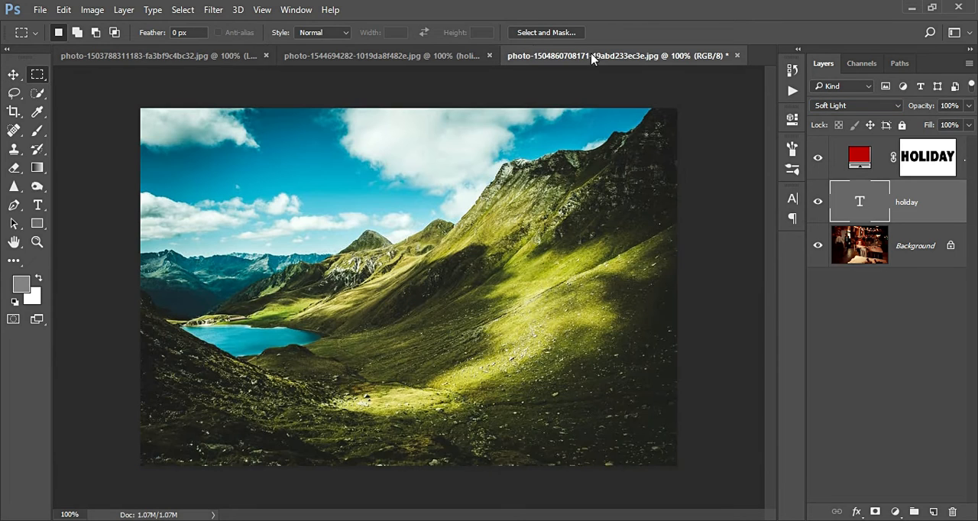
left_click(40, 205)
right_click(39, 205)
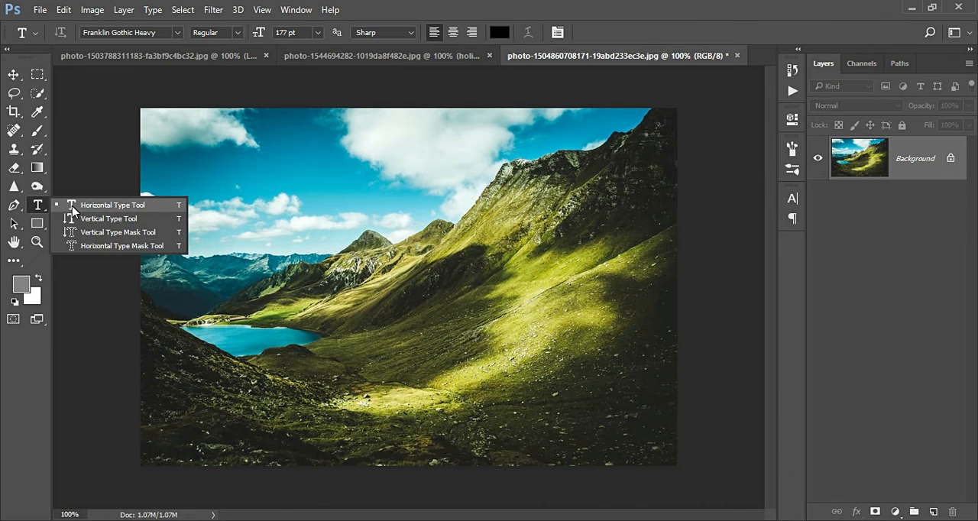
left_click(72, 205)
left_click(156, 275)
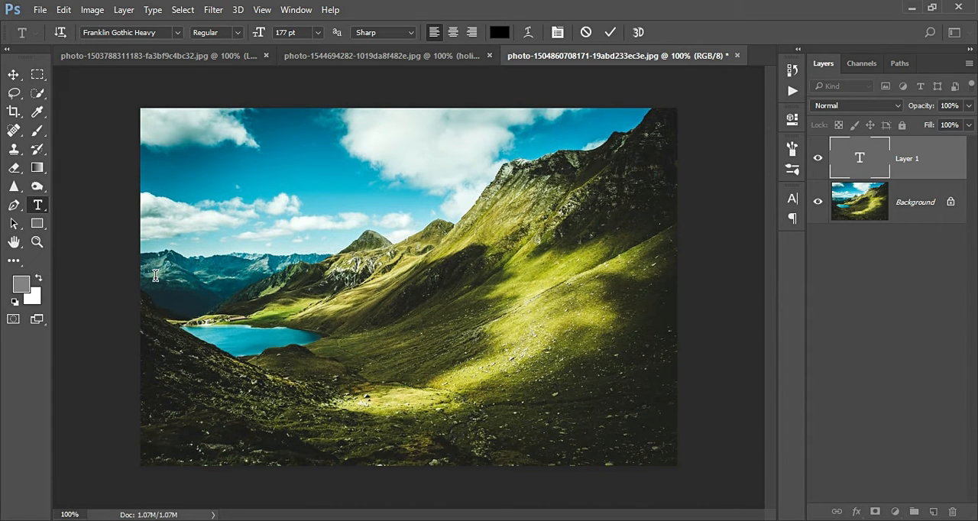
type("SW")
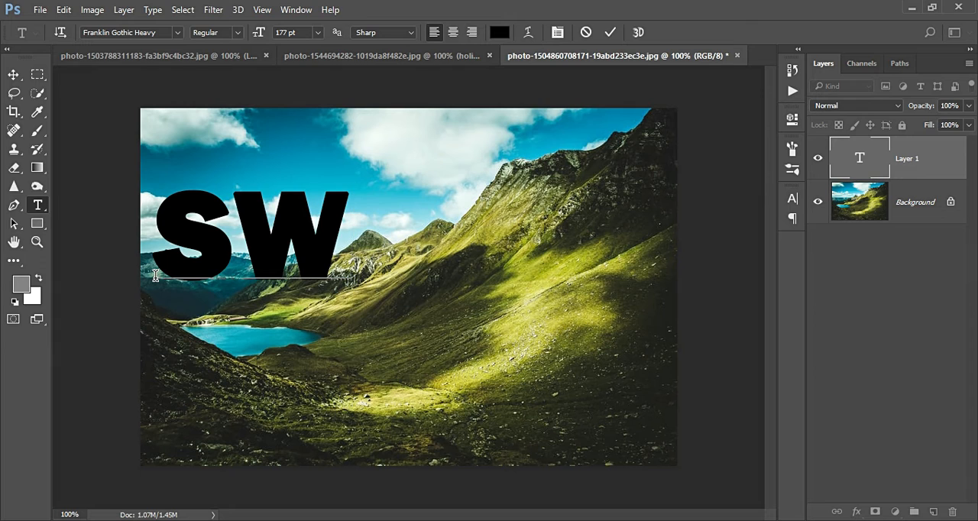
type("ITZ")
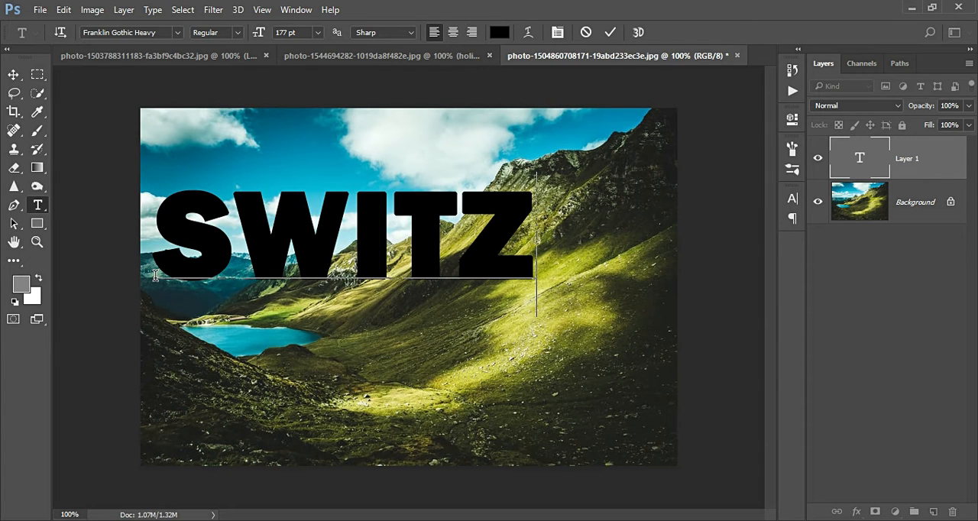
type("ERL")
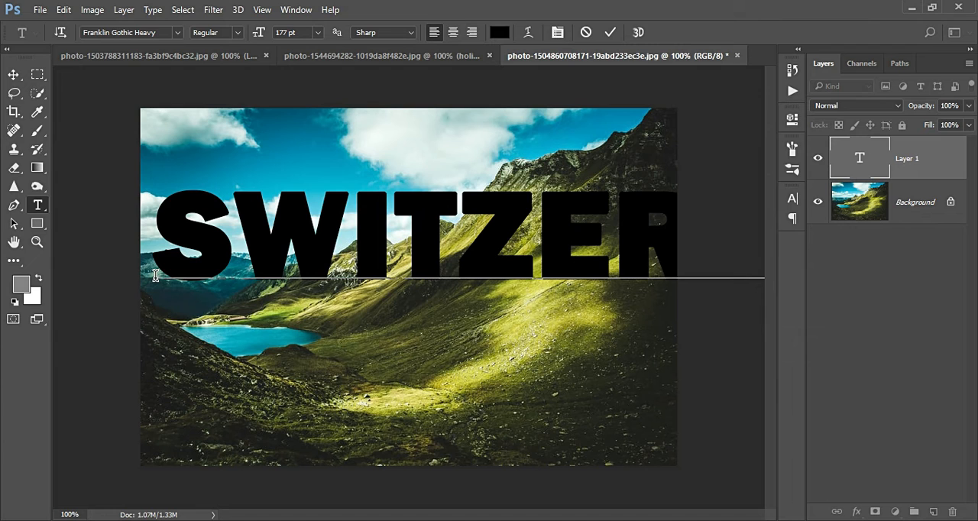
- Reduce the SWITZERLAND text to 148 pt, narrow it to 68.47% width and center it on the photo
key("ctrl+a")
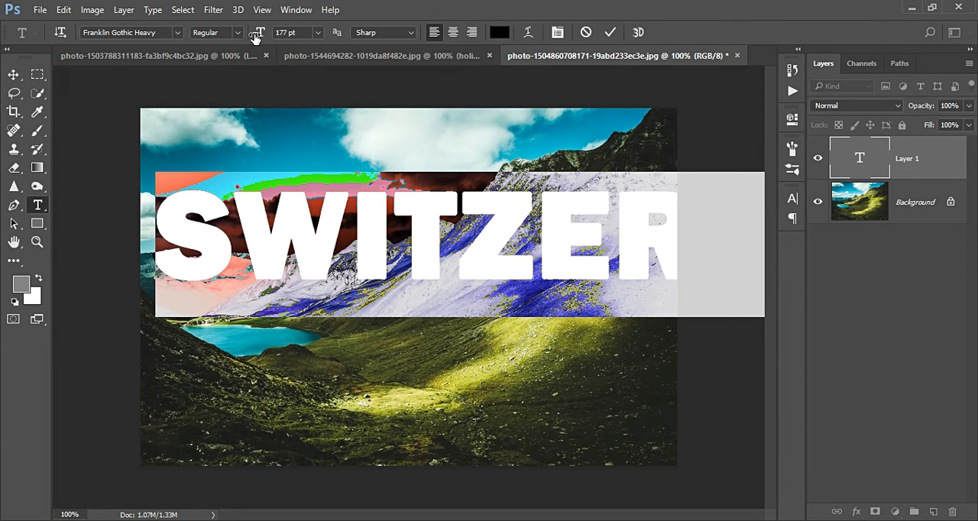
left_click_drag(257, 37, 243, 40)
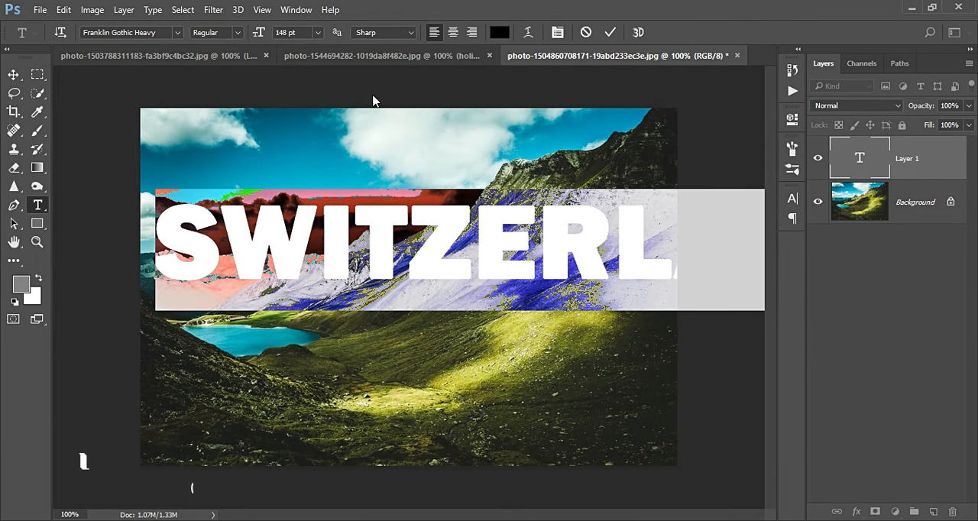
left_click(932, 162)
key("ctrl+t")
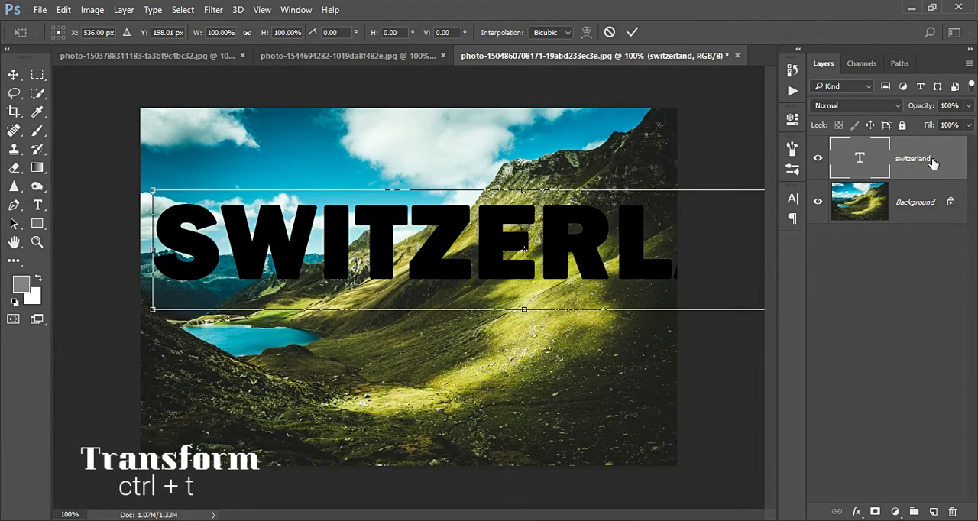
left_click_drag(153, 252, 313, 254)
left_click_drag(391, 259, 185, 295)
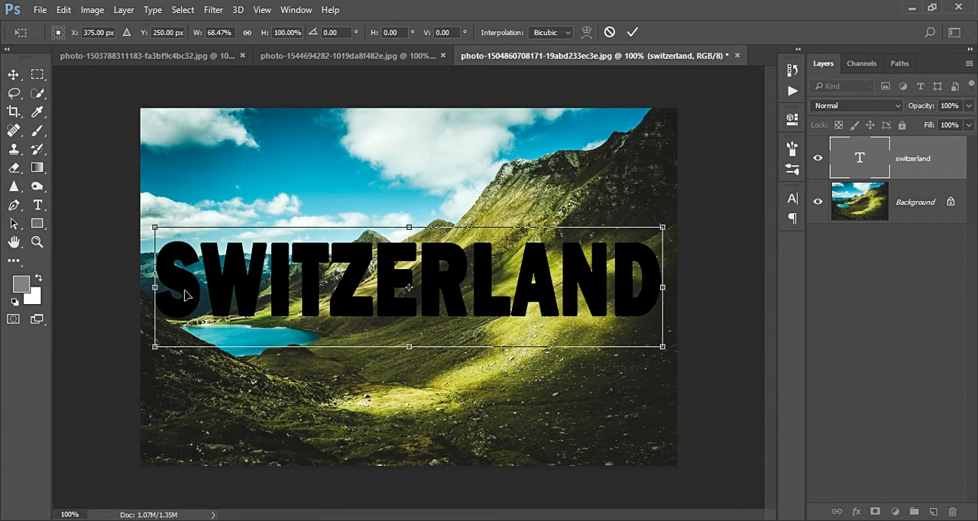
key("Return")
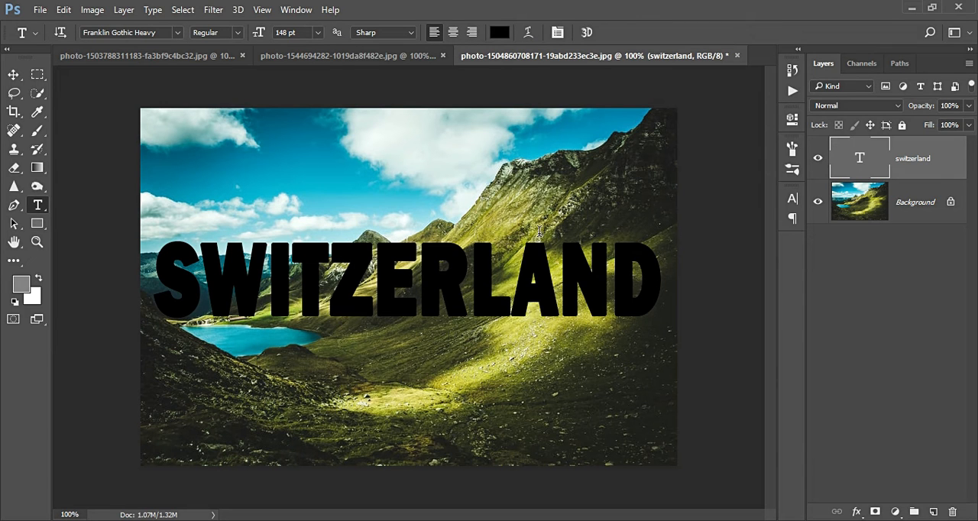
- On a new layer directly above the background, select a rectangle framing the SWITZERLAND text and fill it with white at 100% opacity
left_click(910, 208)
key("ctrl+shift+n")
key("Return")
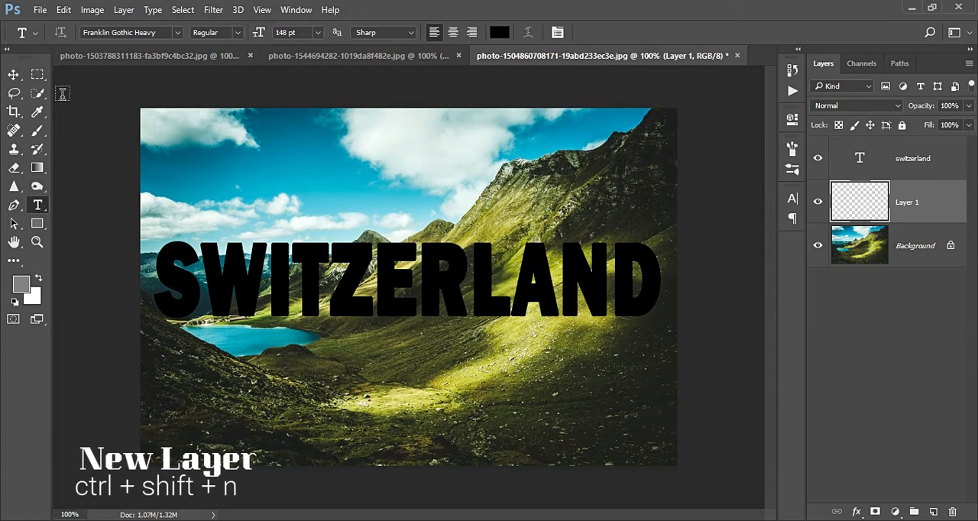
left_click(37, 74)
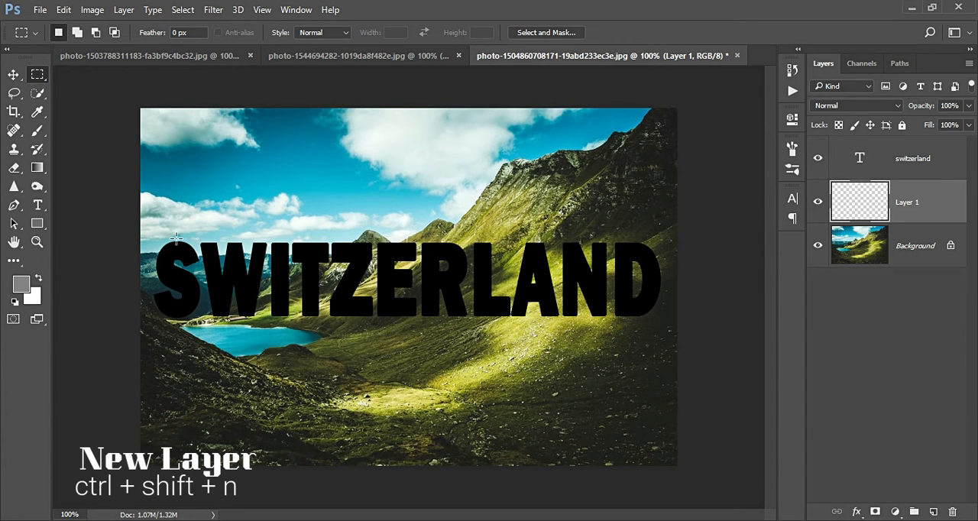
left_click_drag(151, 229, 665, 330)
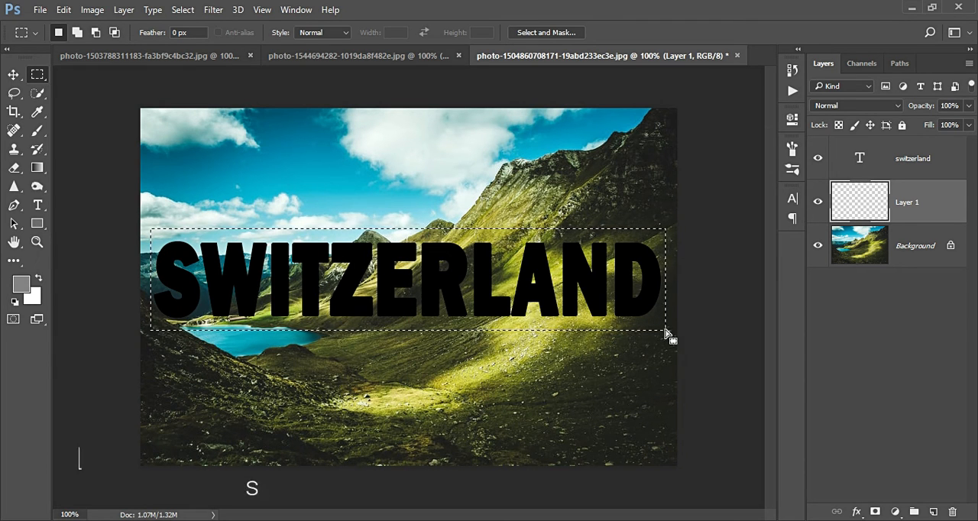
key("shift+BackSpace")
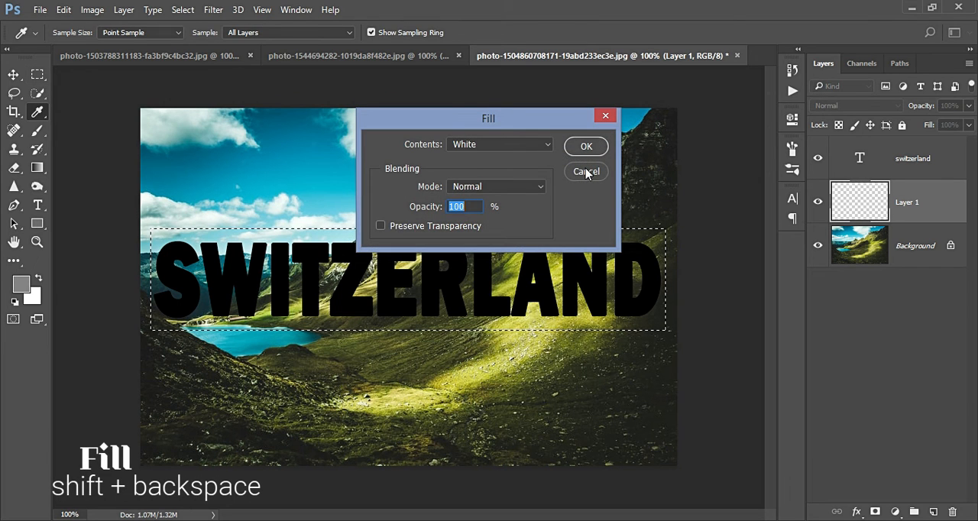
left_click(586, 146)
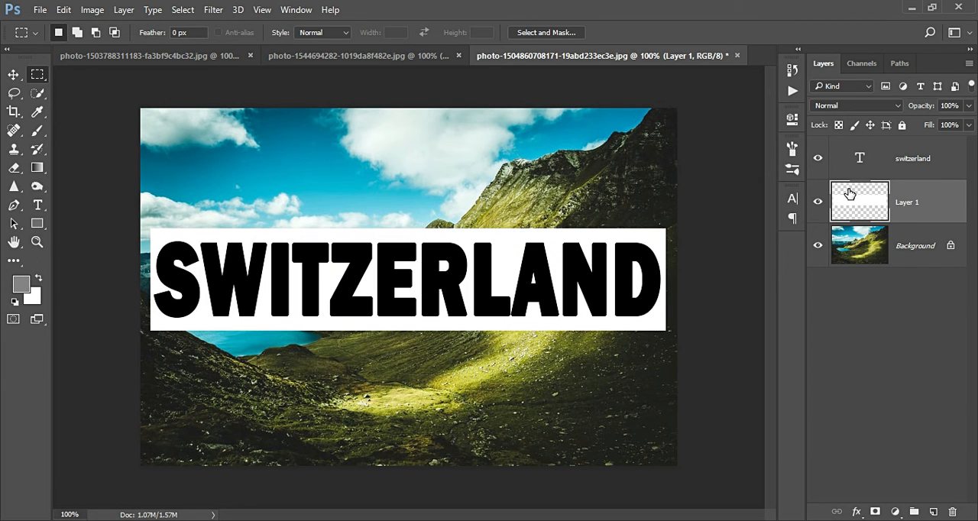
- In the SWITZERLAND text layer's blending options, set Knockout to Deep and Fill Opacity to 0%
left_click(861, 159, "ctrl")
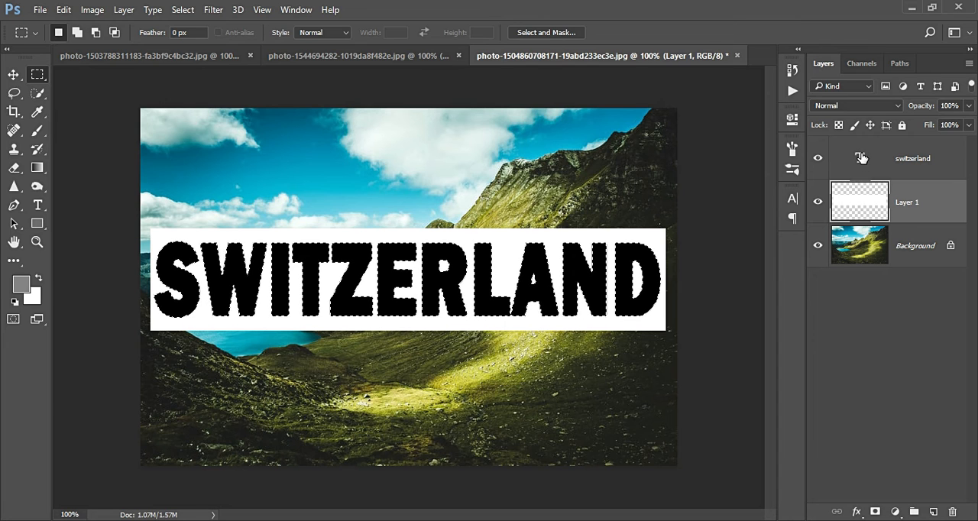
key("ctrl+d")
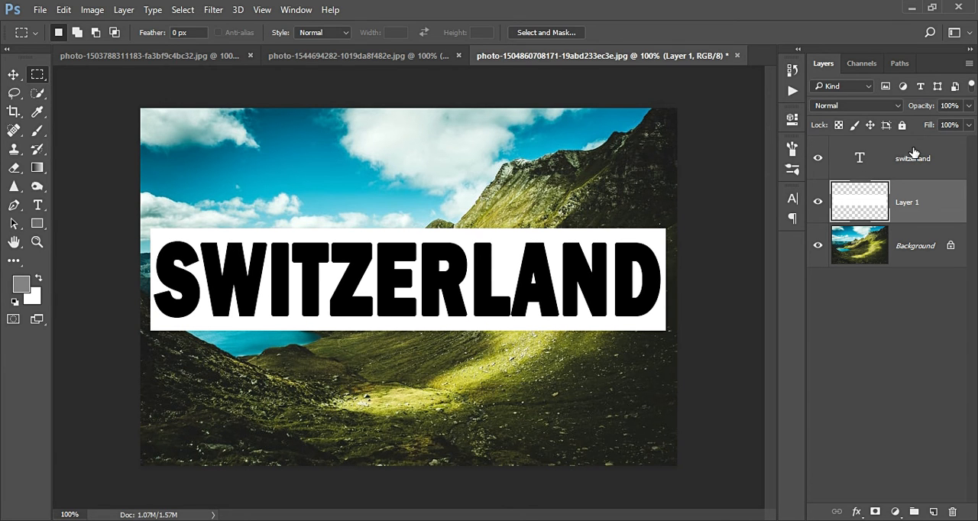
right_click(915, 155)
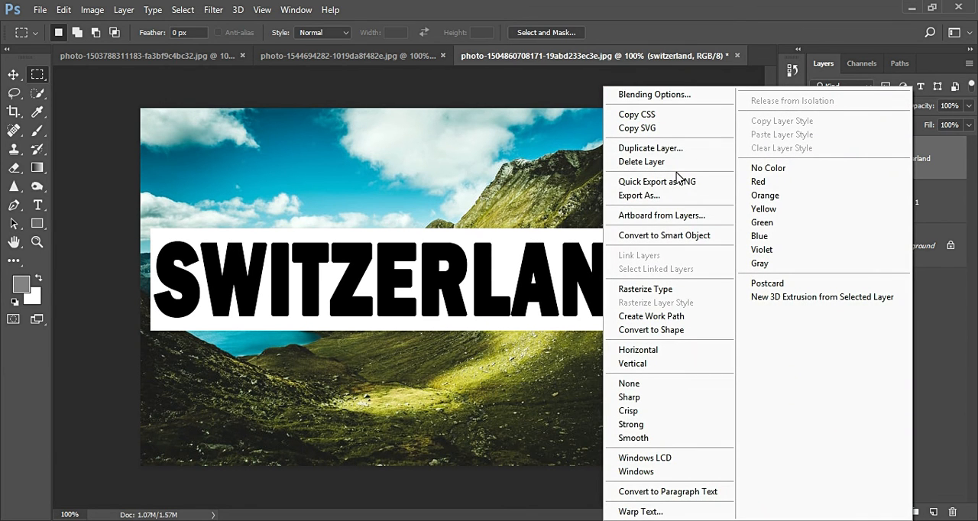
left_click(703, 97)
left_click_drag(382, 63, 647, 199)
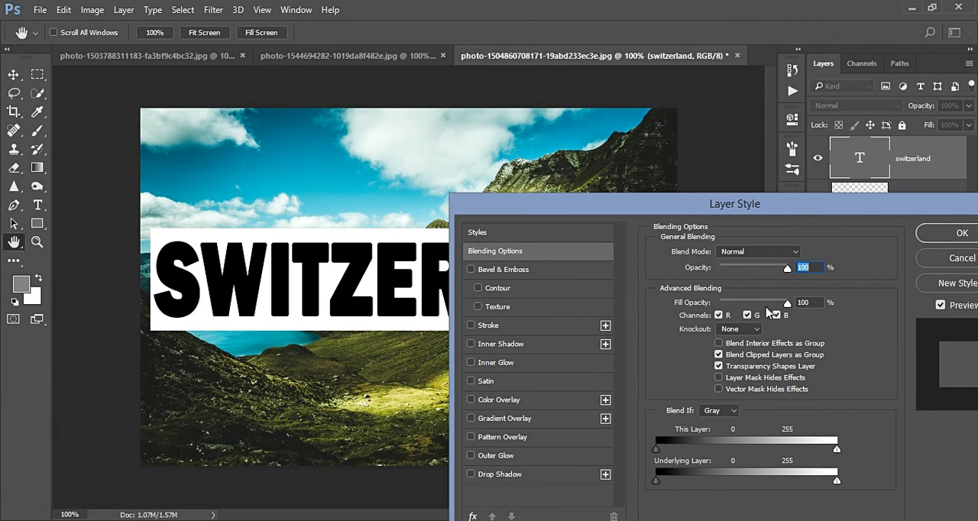
left_click(749, 334)
left_click(753, 359)
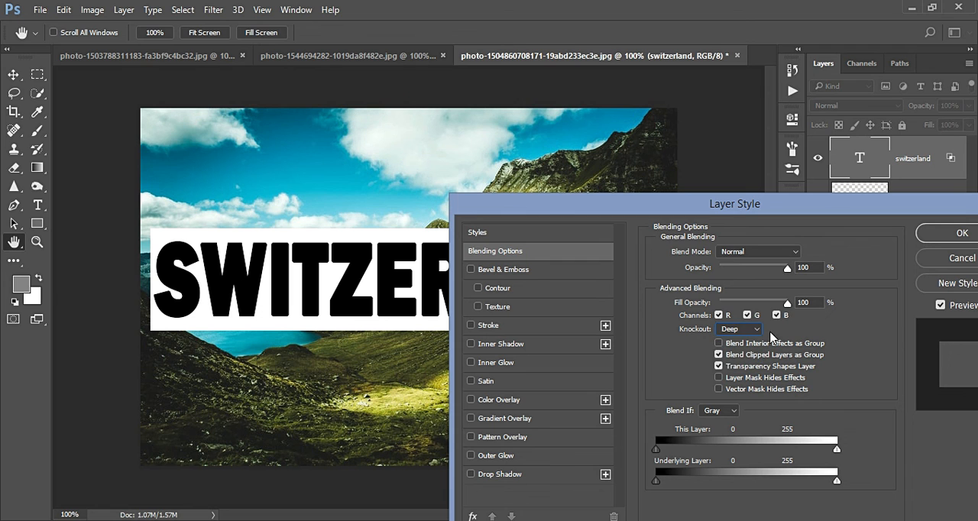
left_click_drag(787, 302, 661, 321)
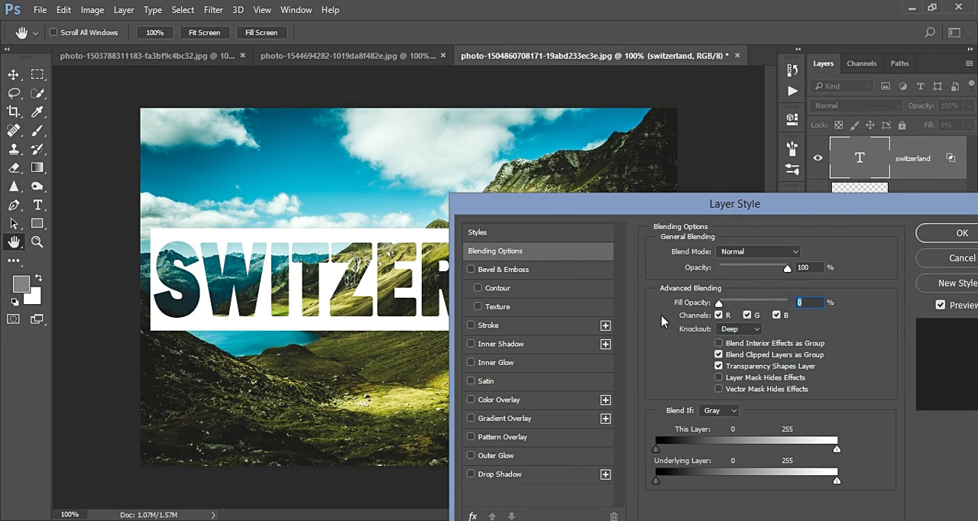
left_click(926, 234)
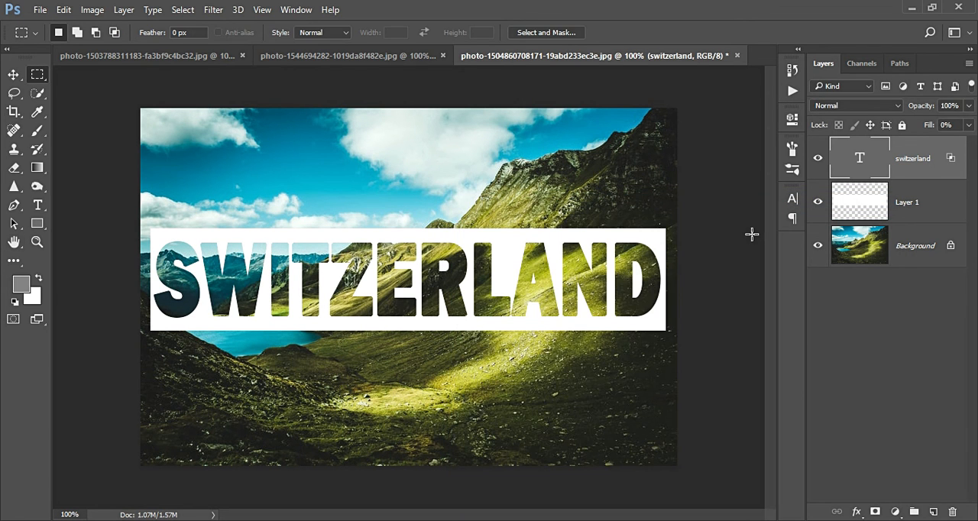